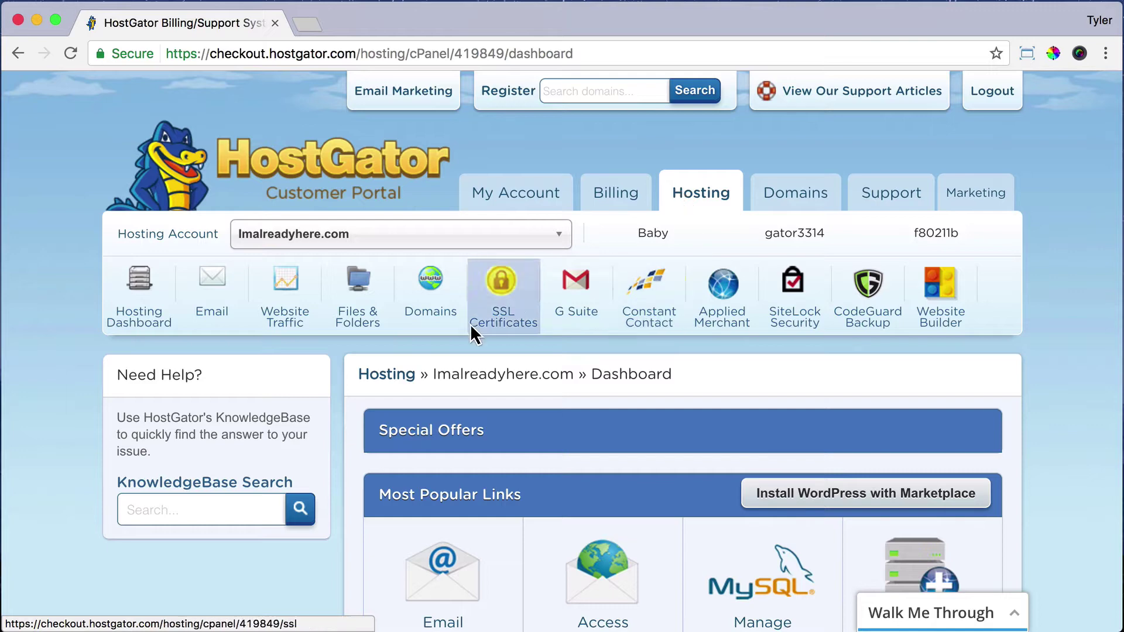
# Launch QuickInstall from the Most Popular Links on the HostGator hosting dashboard
pyautogui.scroll(-5, 334, 448)
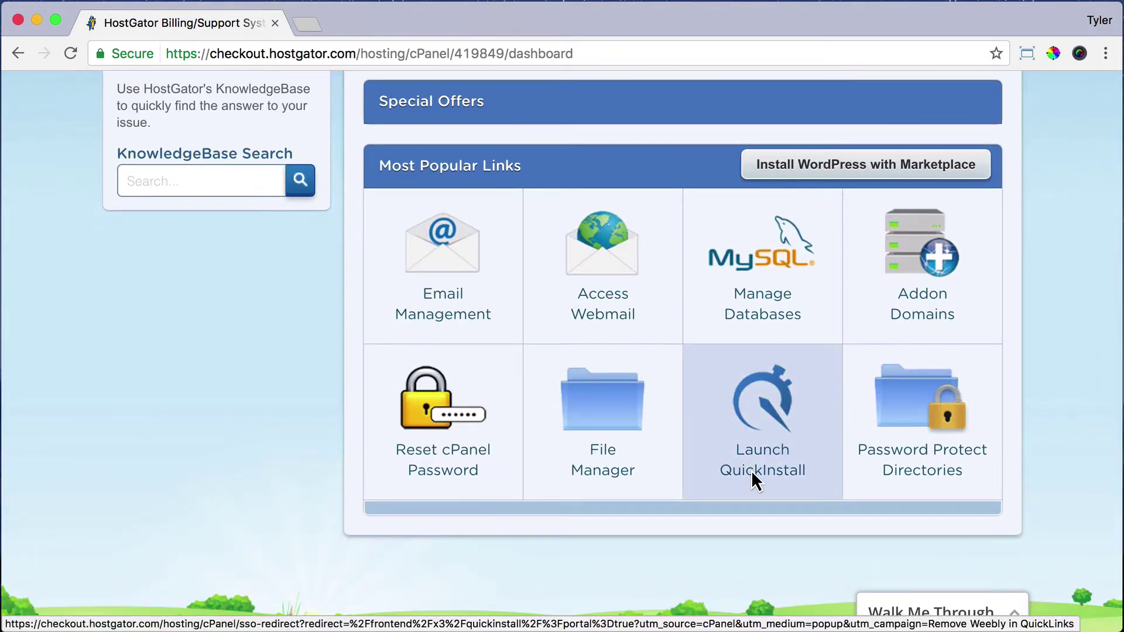
pyautogui.click(762, 457)
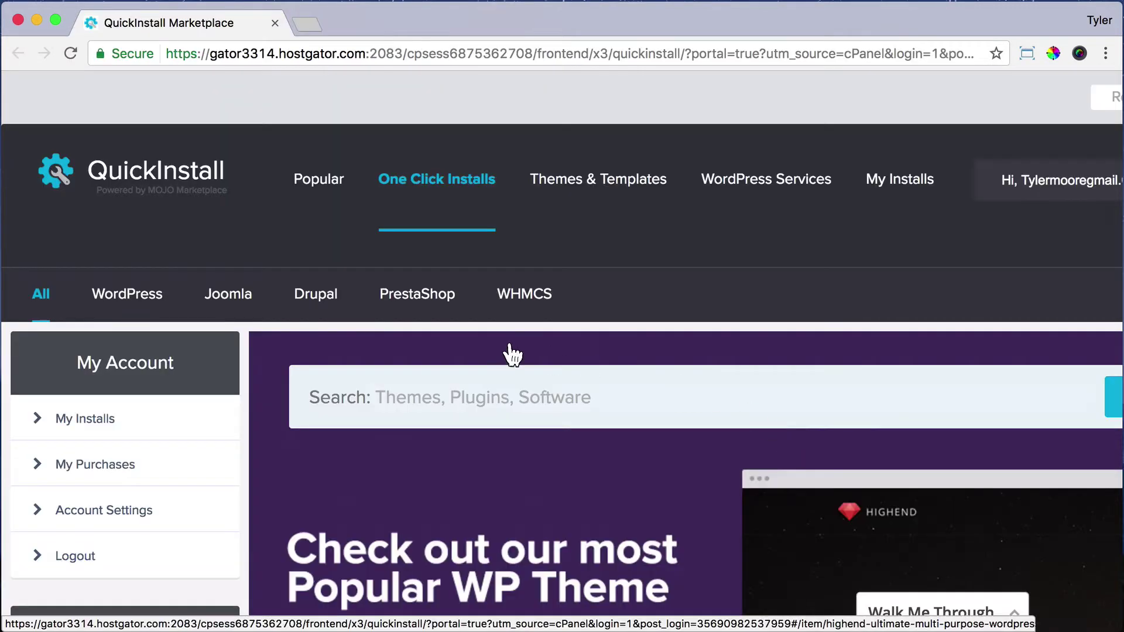
# Choose the free option on the WordPress page to start a new WordPress install
pyautogui.click(124, 294)
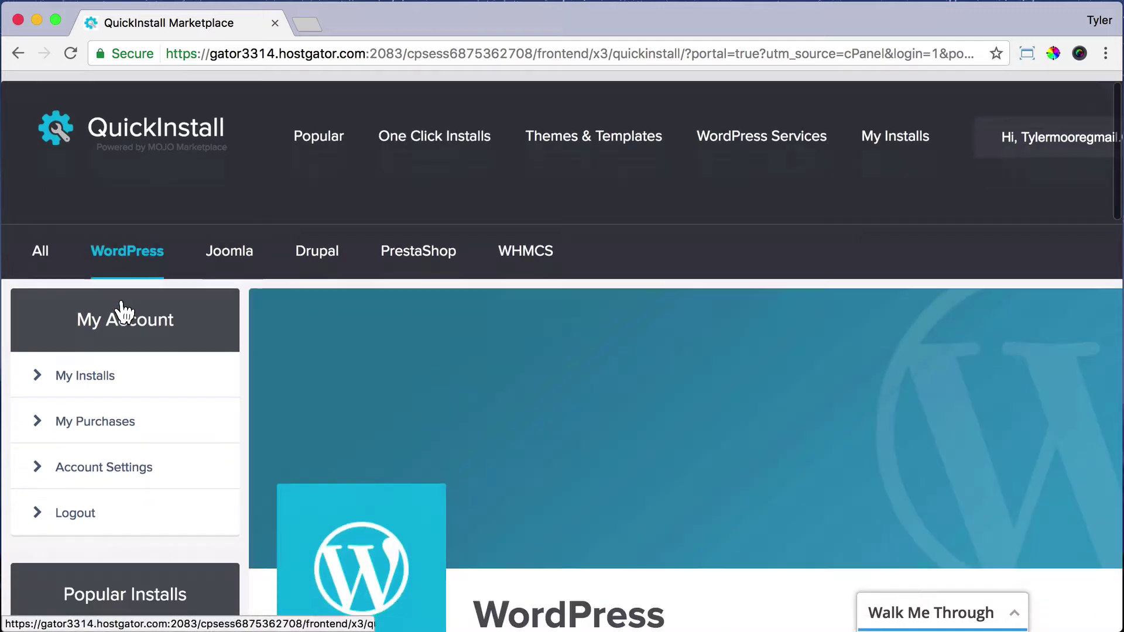
pyautogui.scroll(-10, 123, 311)
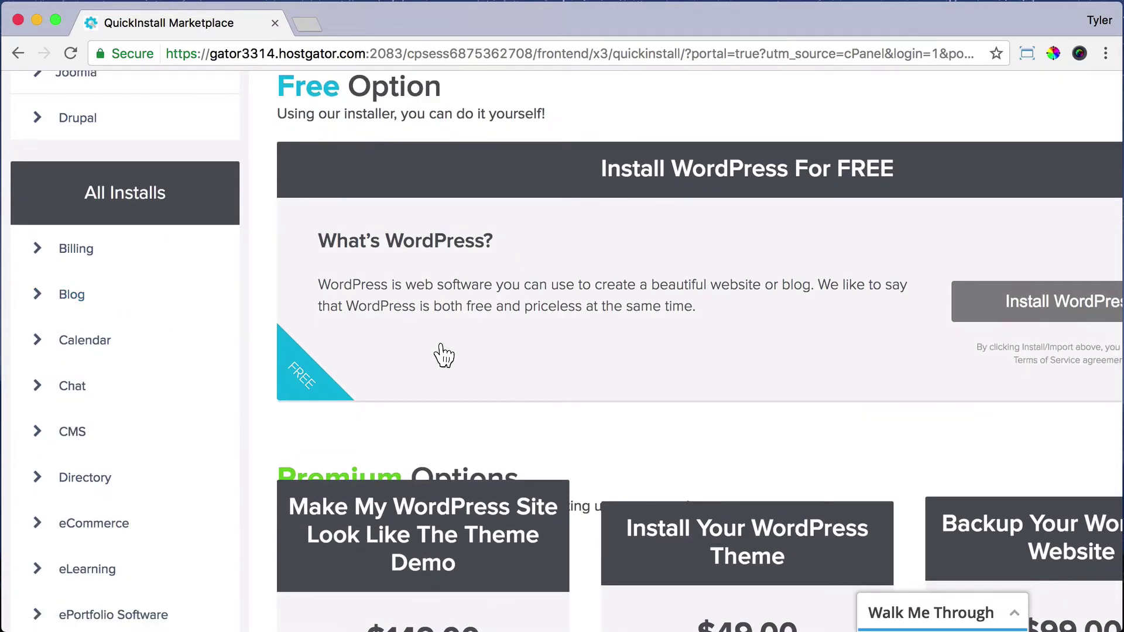
pyautogui.hscroll(5, 439, 354)
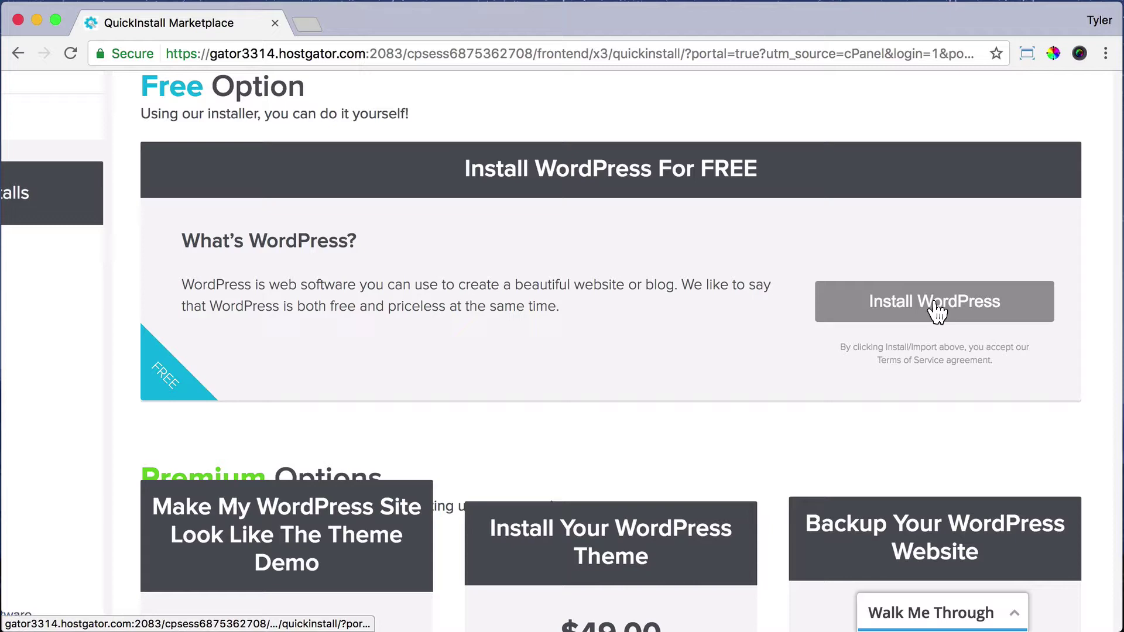
pyautogui.click(936, 311)
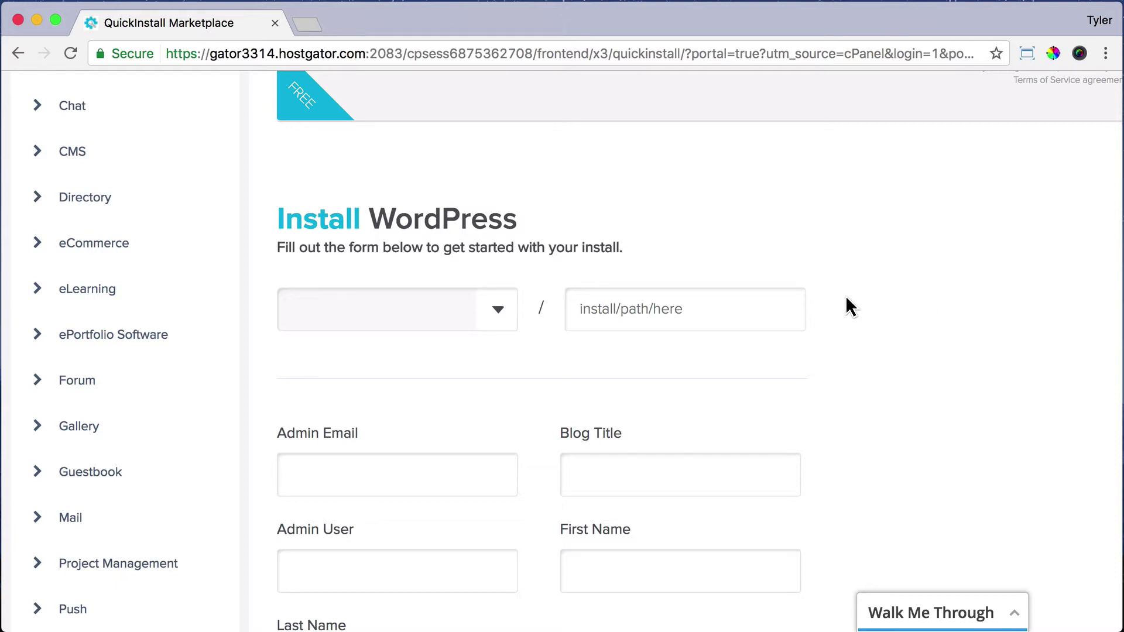
# Choose imalreadyhere.com from the domain list and leave the install path empty
pyautogui.click(492, 325)
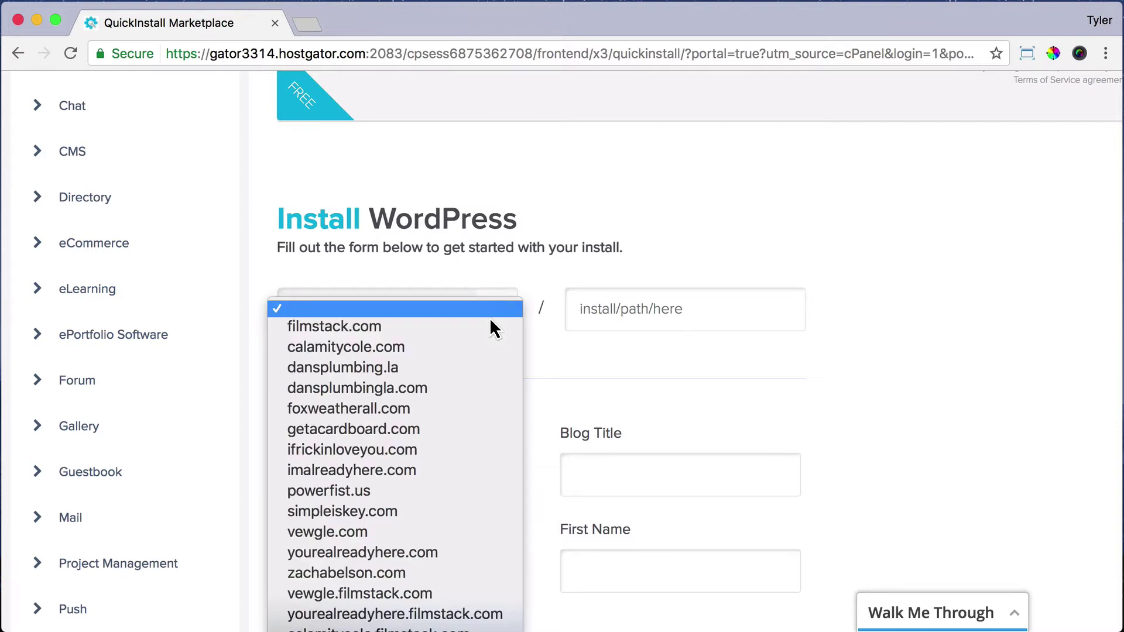
pyautogui.click(415, 472)
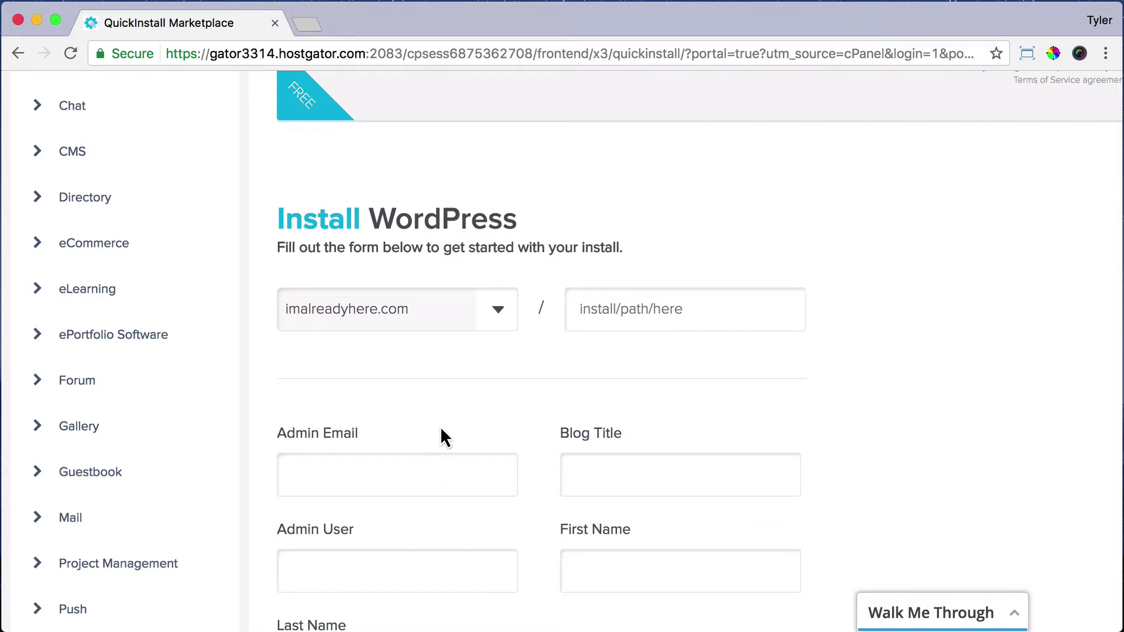
pyautogui.click(673, 312)
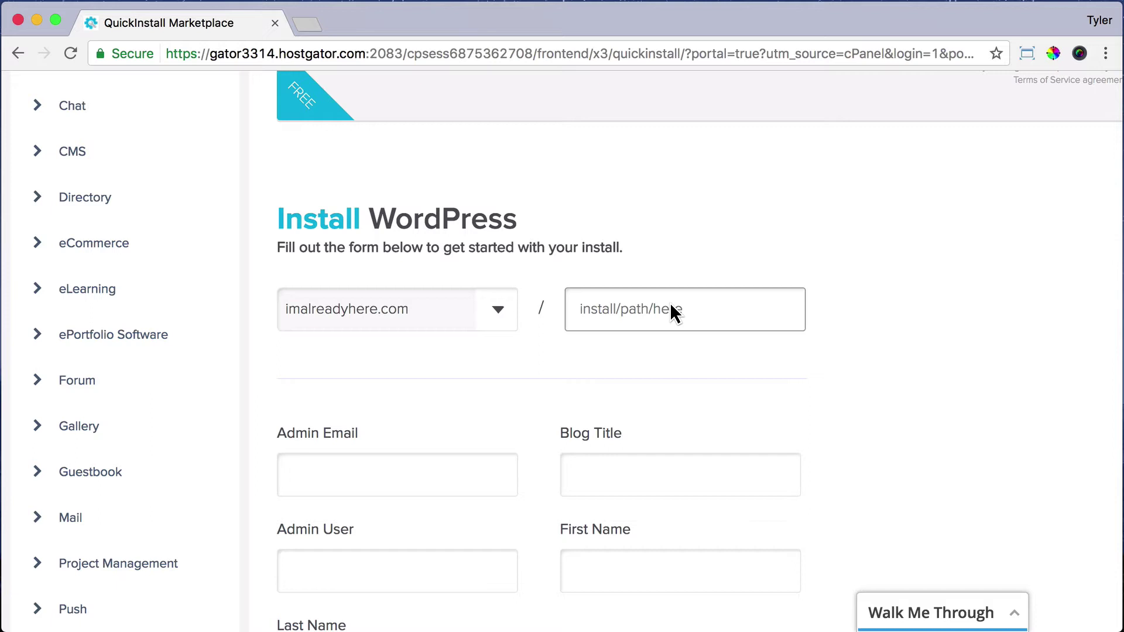
# Enter the admin e-mail address and the blog title 'Your Business'
pyautogui.click(304, 477)
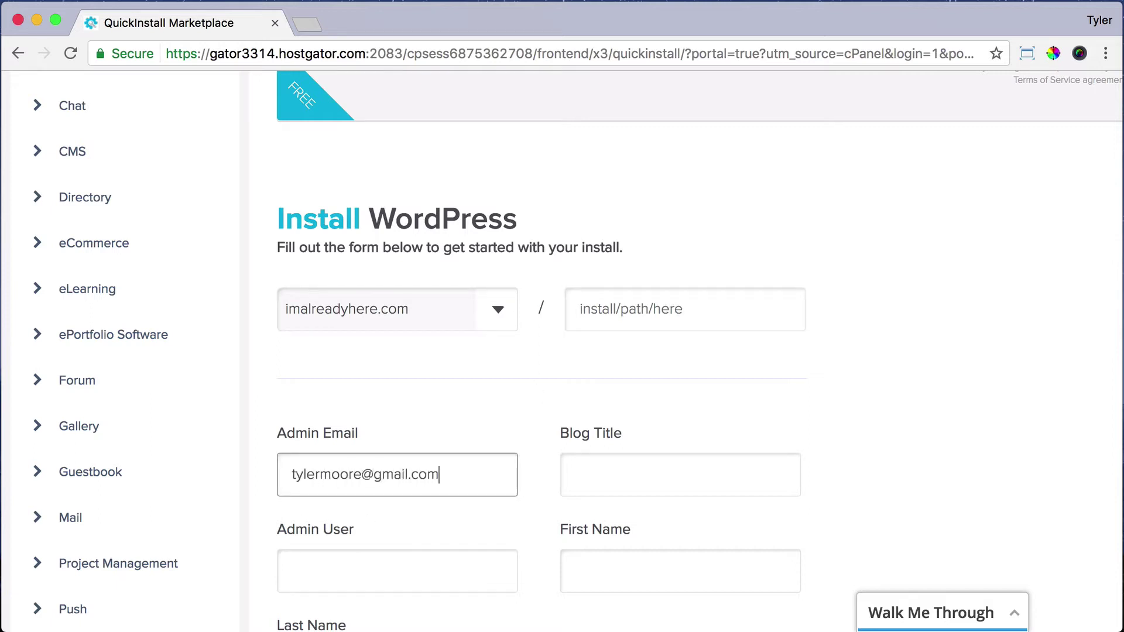
pyautogui.press('Tab')
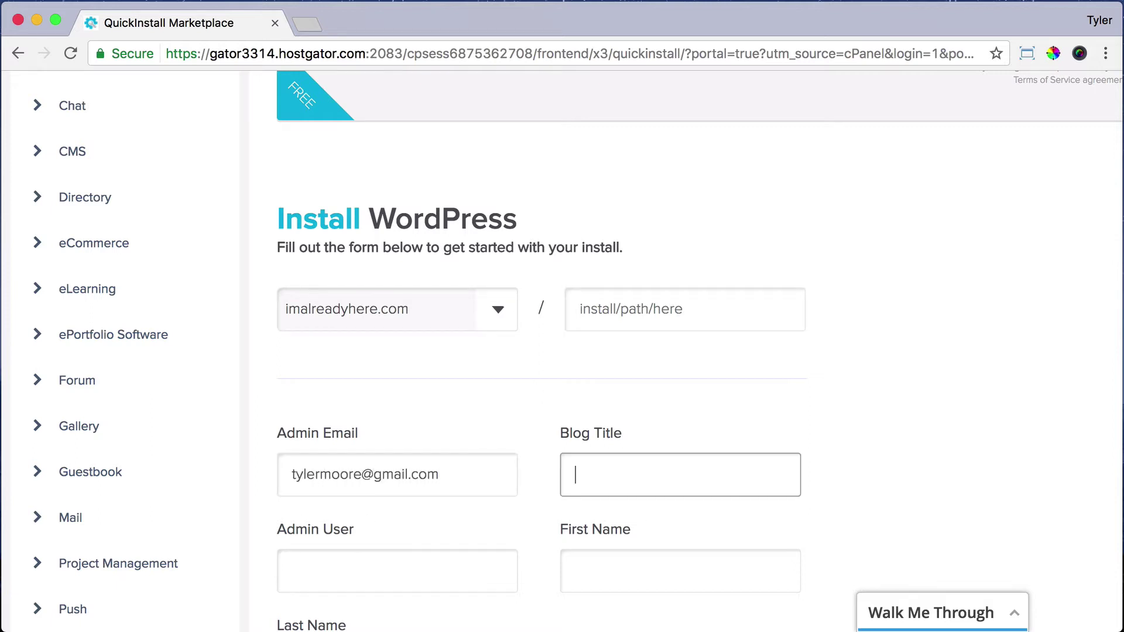
pyautogui.write('Your Business')
# Fill in the admin username and the owner's first and last name, then submit the install
pyautogui.scroll(-5, 427, 445)
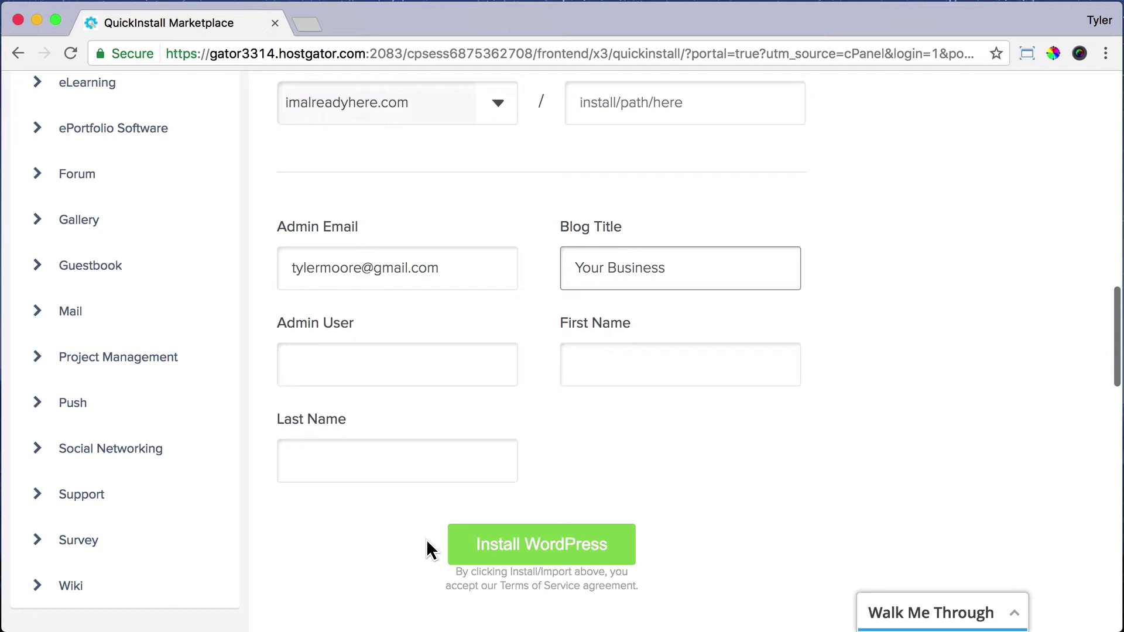
pyautogui.click(326, 368)
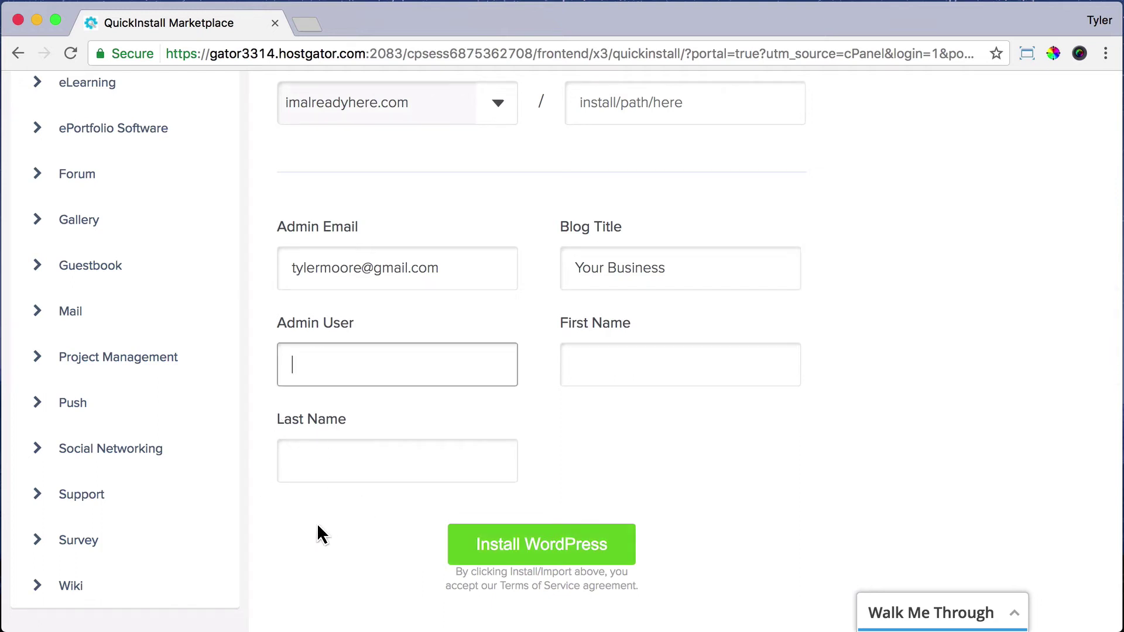
pyautogui.write('Tyler')
pyautogui.press('Tab')
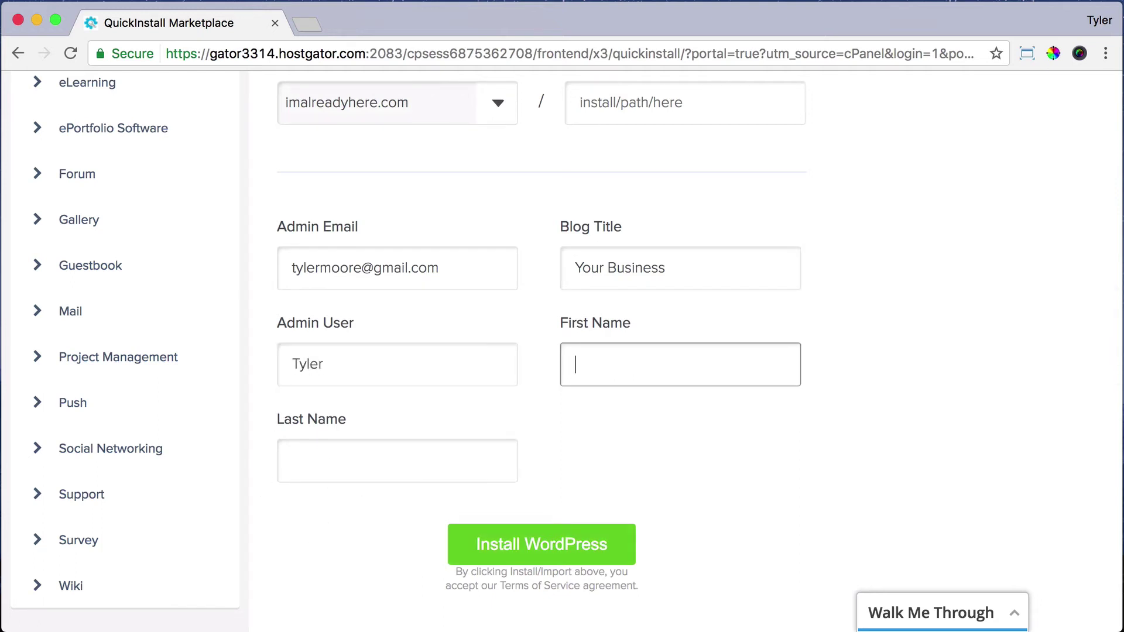
pyautogui.press('Tab')
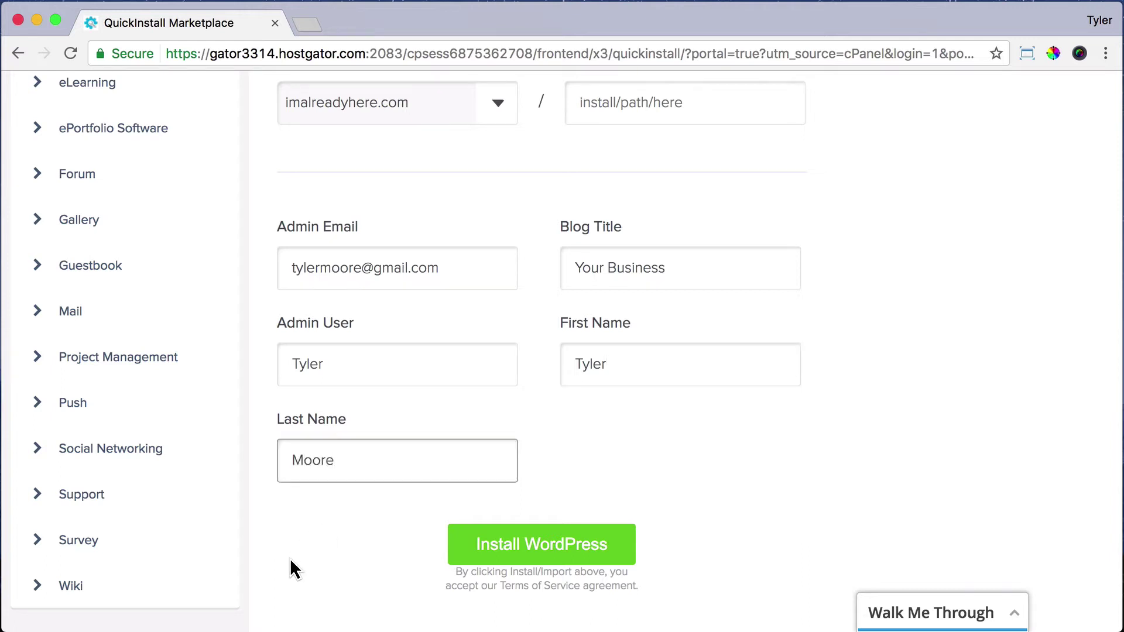
pyautogui.click(531, 561)
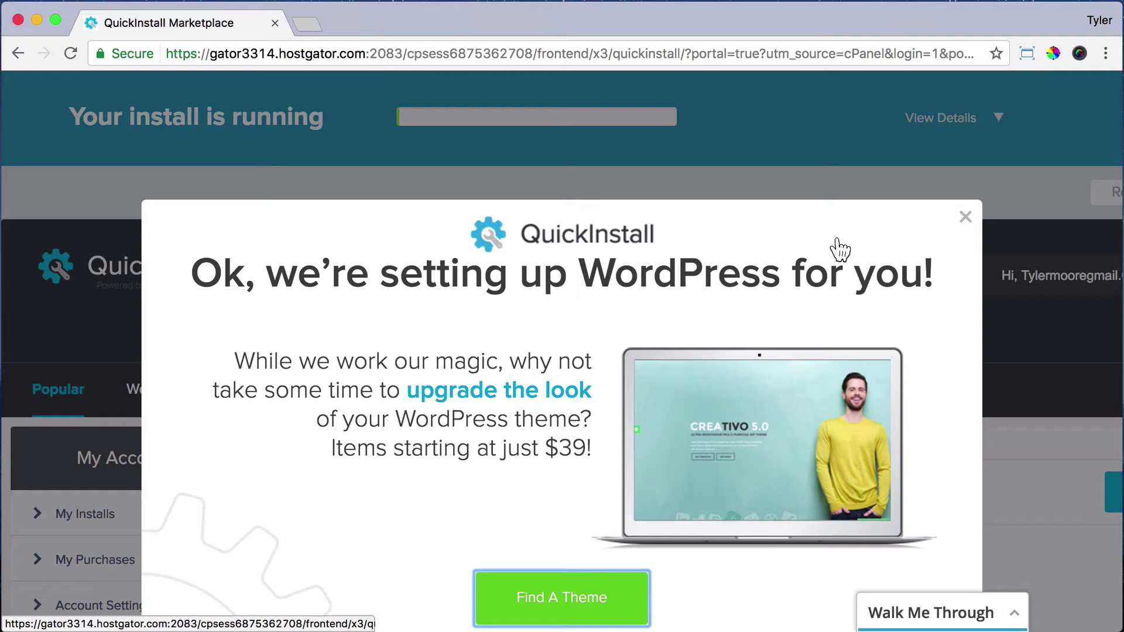
# Dismiss the setup notice while the install runs until 'Your install is complete!' shows
pyautogui.click(965, 218)
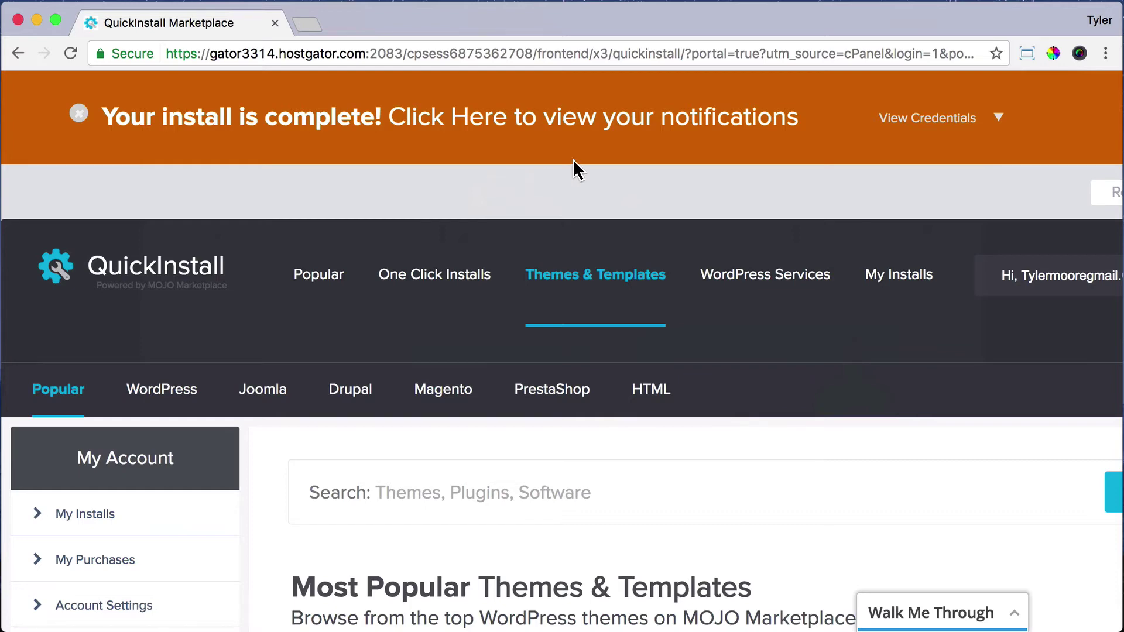
# Show the install's credentials and copy the admin area URL, username and password
pyautogui.click(997, 120)
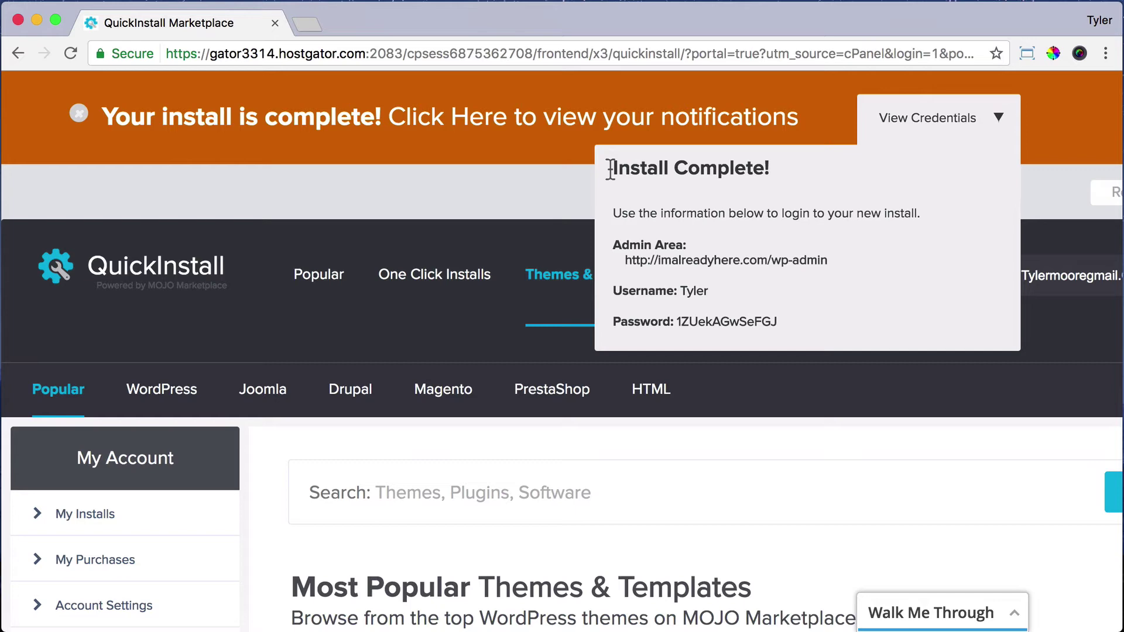
pyautogui.moveTo(615, 168); pyautogui.dragTo(785, 159)
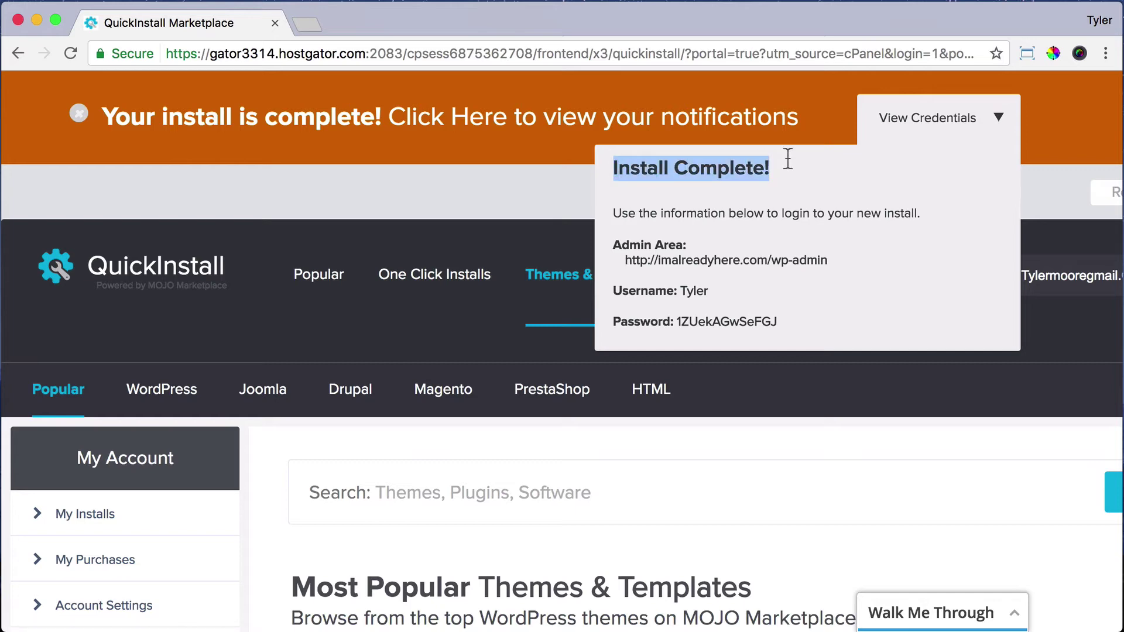
pyautogui.click(614, 246)
pyautogui.moveTo(614, 246); pyautogui.dragTo(776, 308)
pyautogui.rightClick(640, 246)
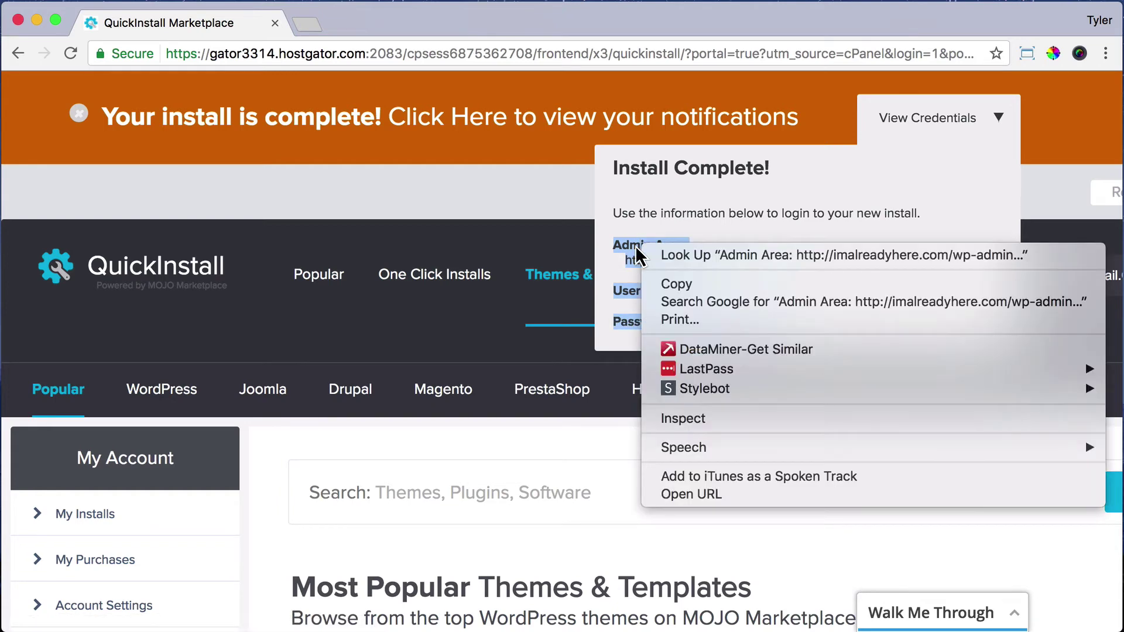
pyautogui.click(668, 285)
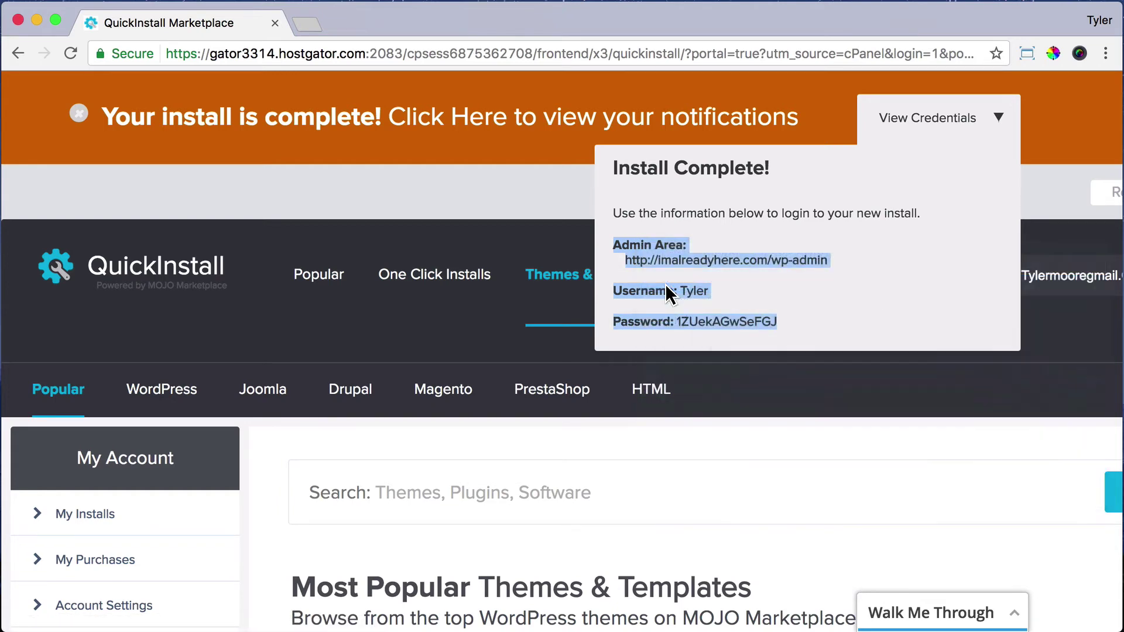
pyautogui.click(781, 230)
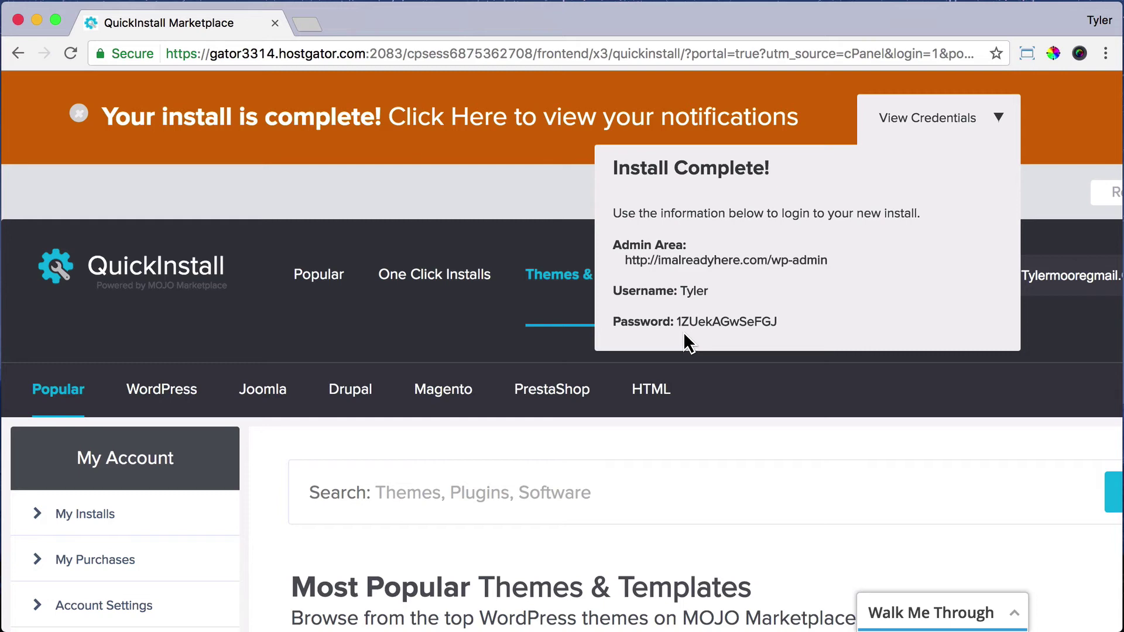
pyautogui.click(307, 27)
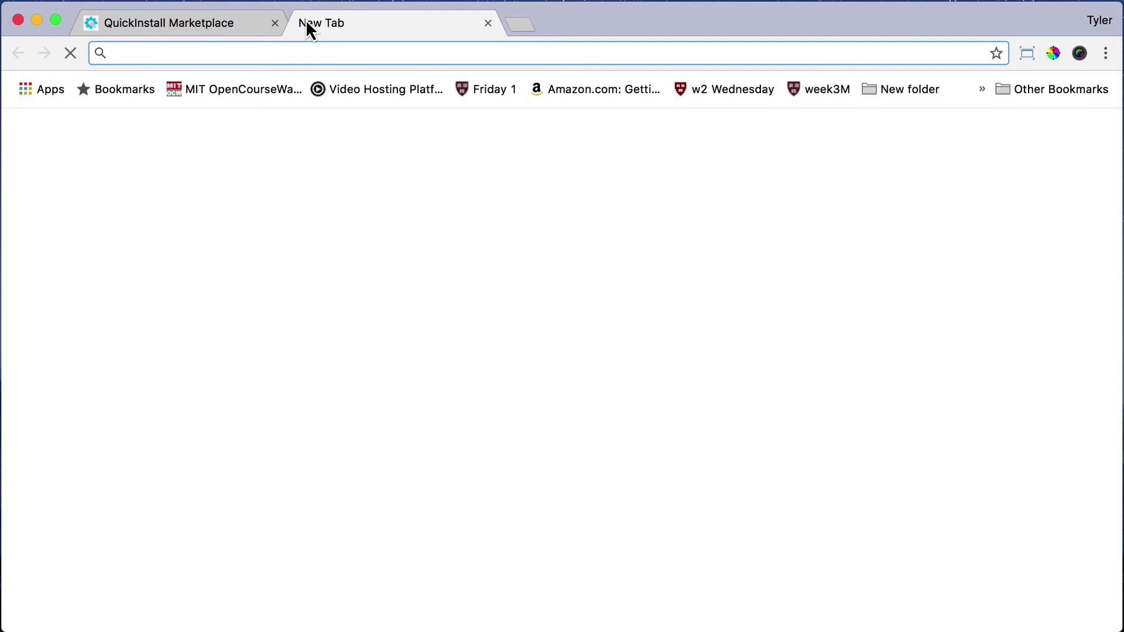
pyautogui.write('Imalready')
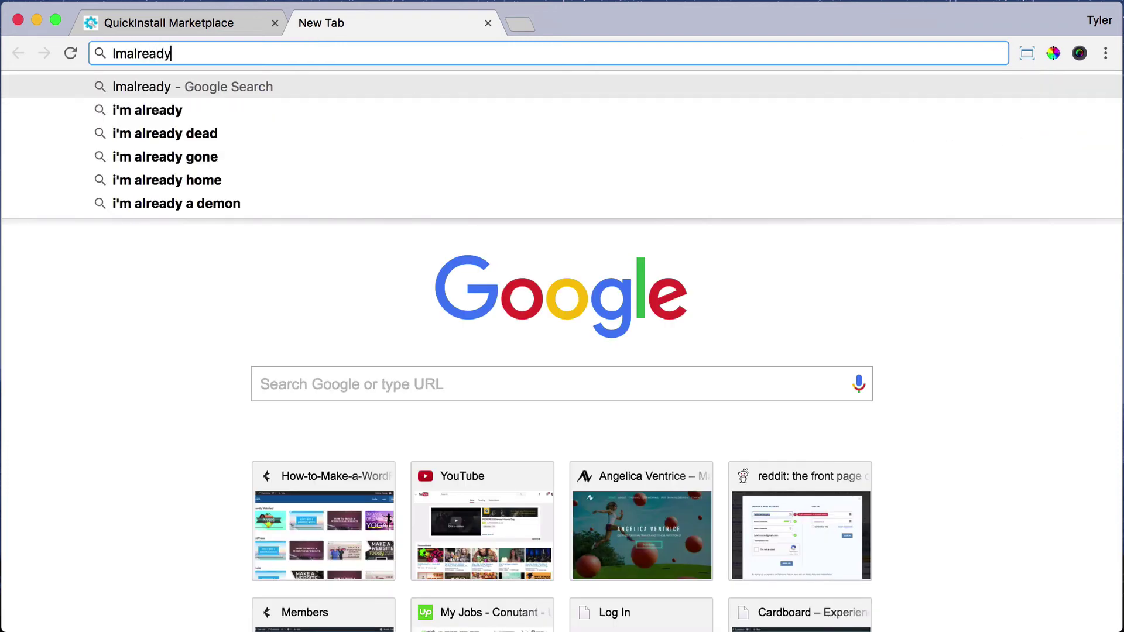
pyautogui.write('here.com')
pyautogui.press('Return')
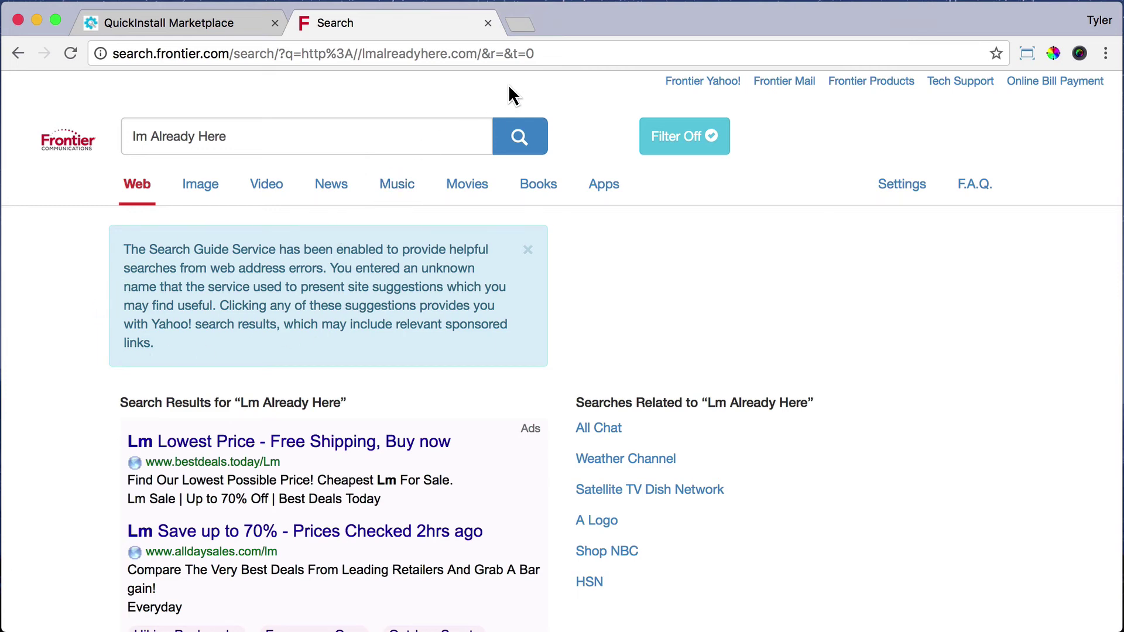
pyautogui.click(487, 23)
pyautogui.scroll(-3, 481, 304)
pyautogui.scroll(-5, 482, 308)
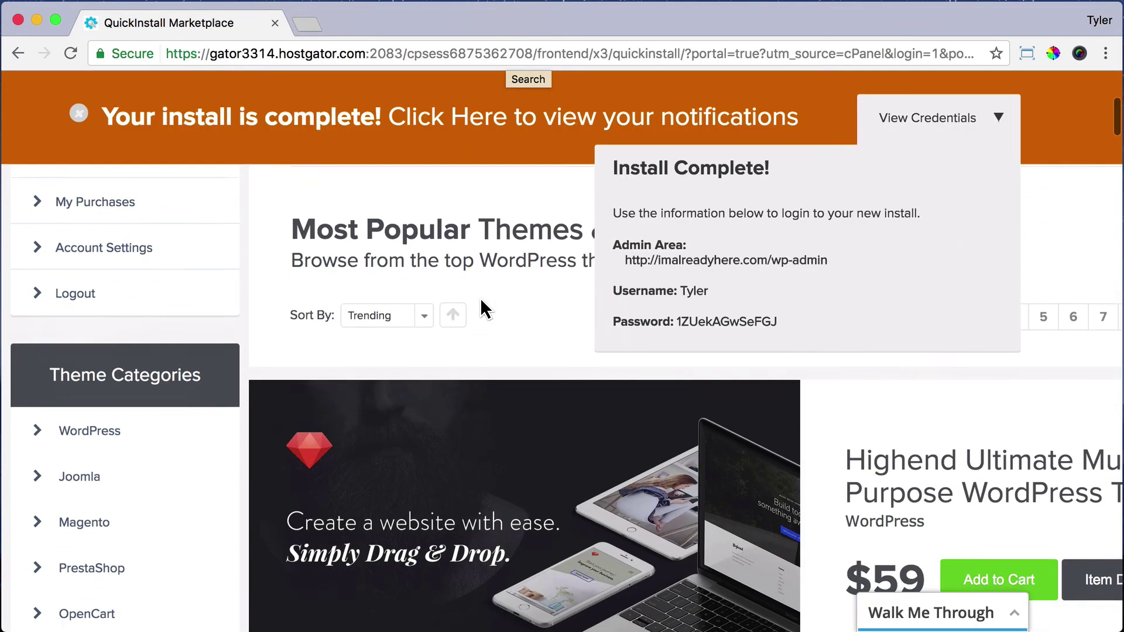
pyautogui.scroll(7, 482, 307)
pyautogui.scroll(-2, 481, 307)
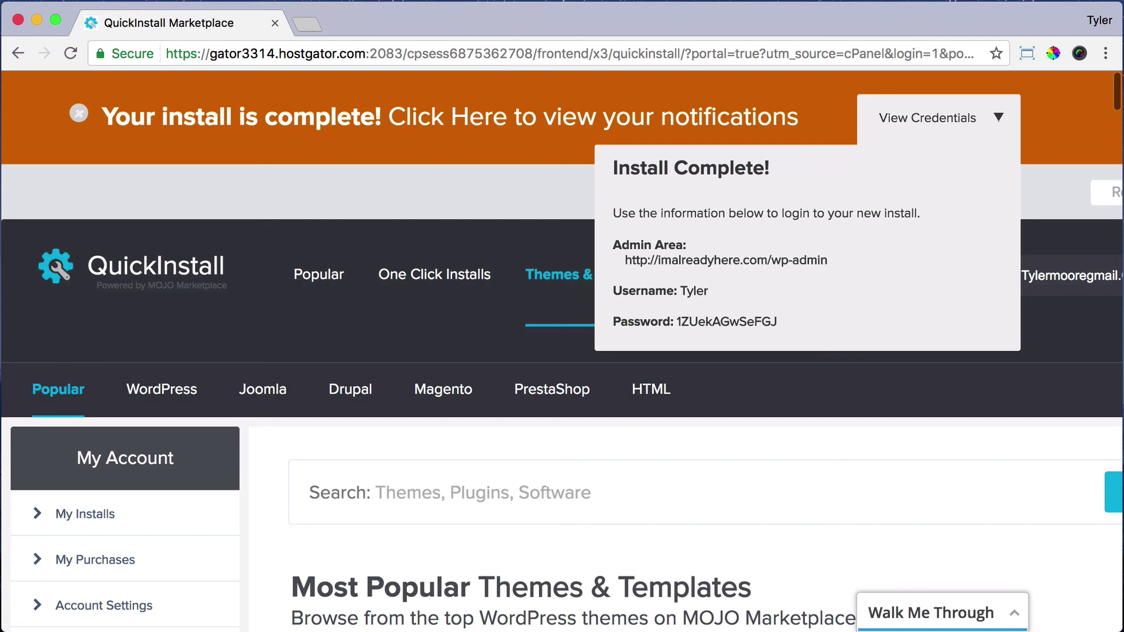
# Load imalreadyhere.com in a new tab to check its Coming Soon page, then return to QuickInstall
pyautogui.click(305, 24)
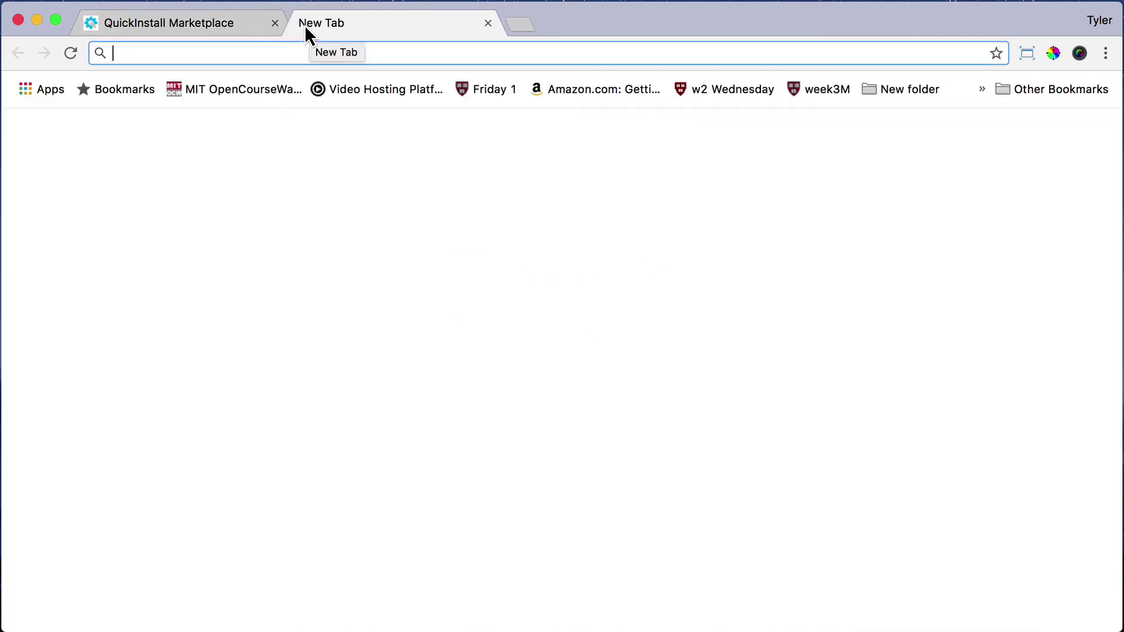
pyautogui.write('imalreadyhe')
pyautogui.press('Return')
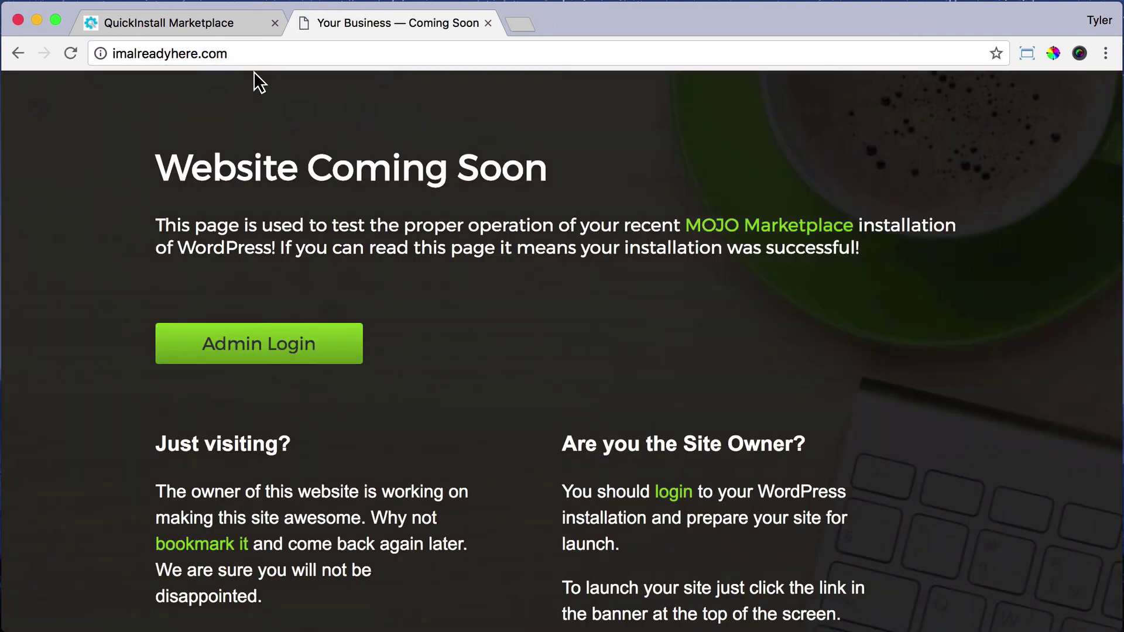
pyautogui.scroll(-5, 95, 234)
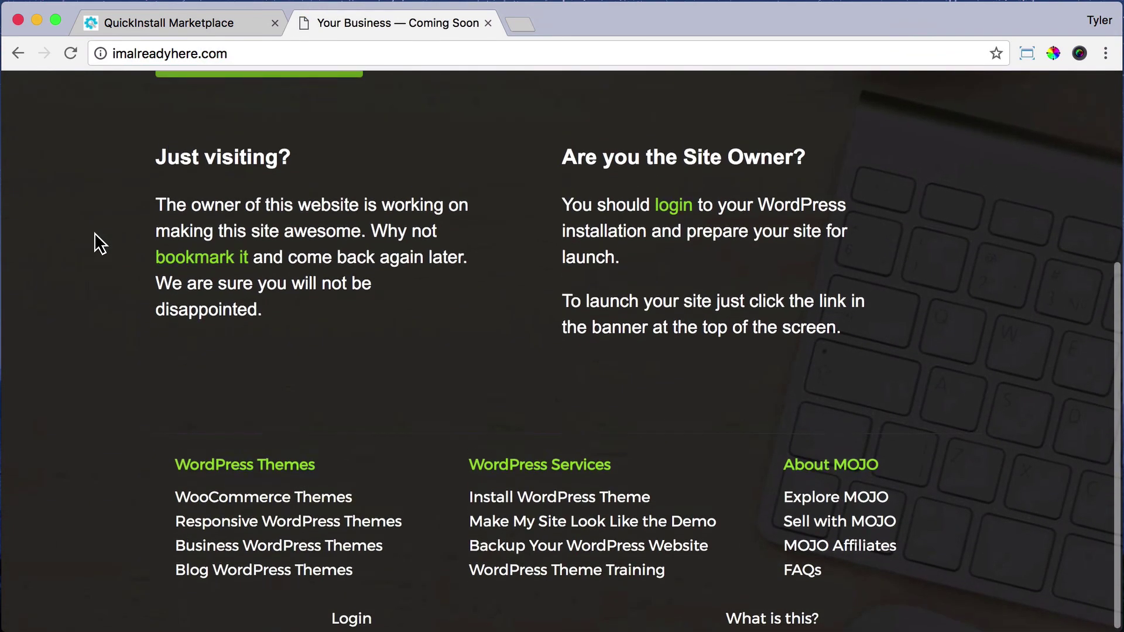
pyautogui.scroll(5, 95, 234)
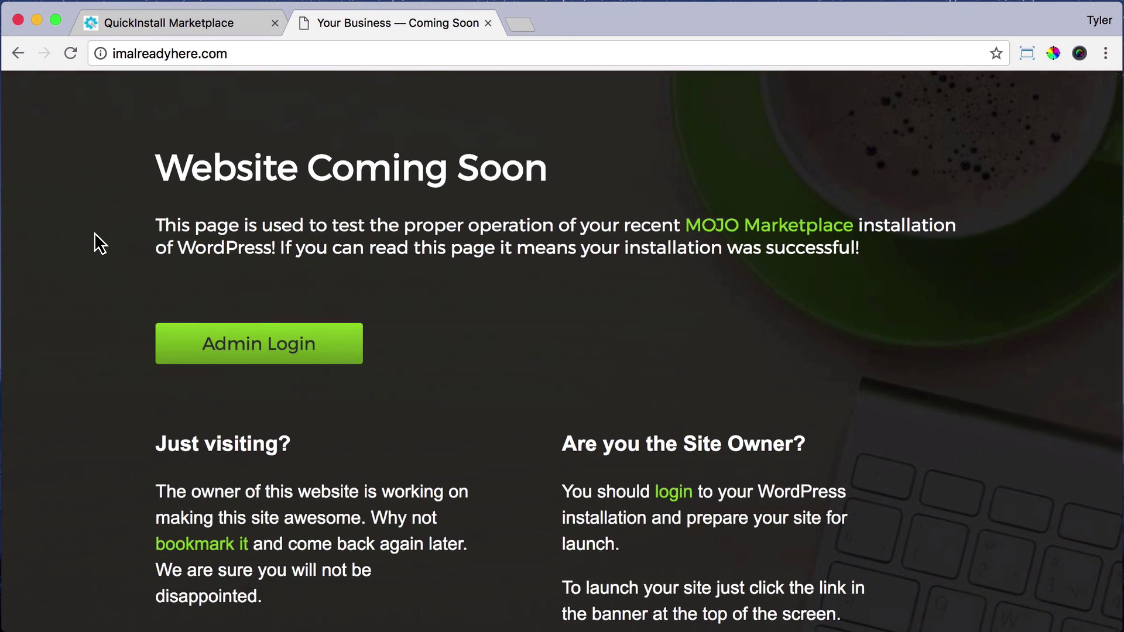
pyautogui.click(191, 16)
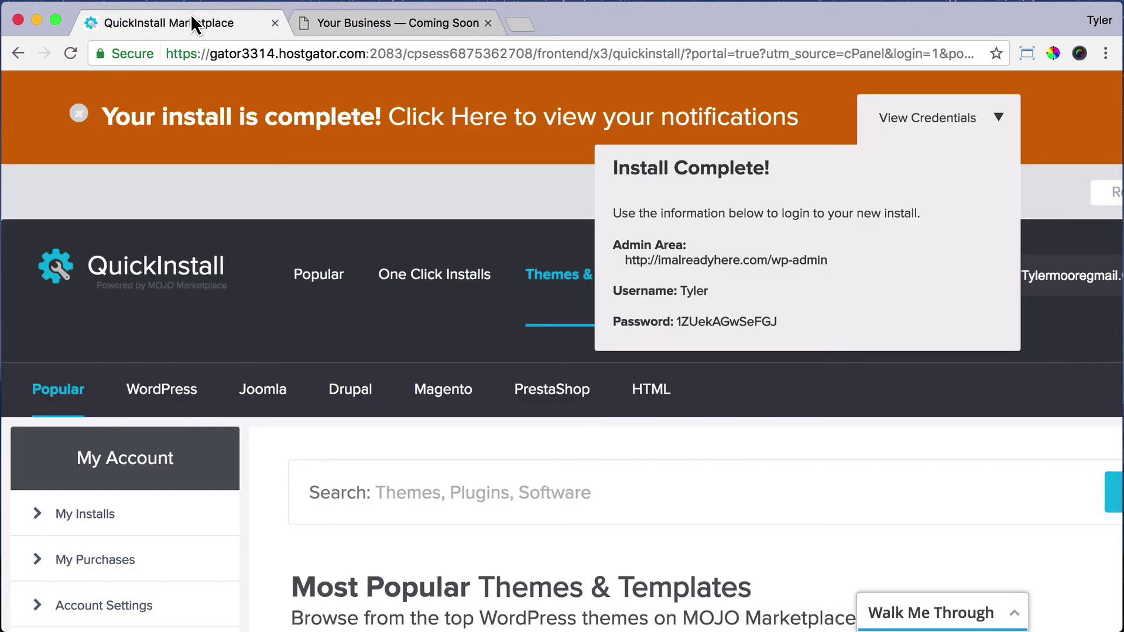